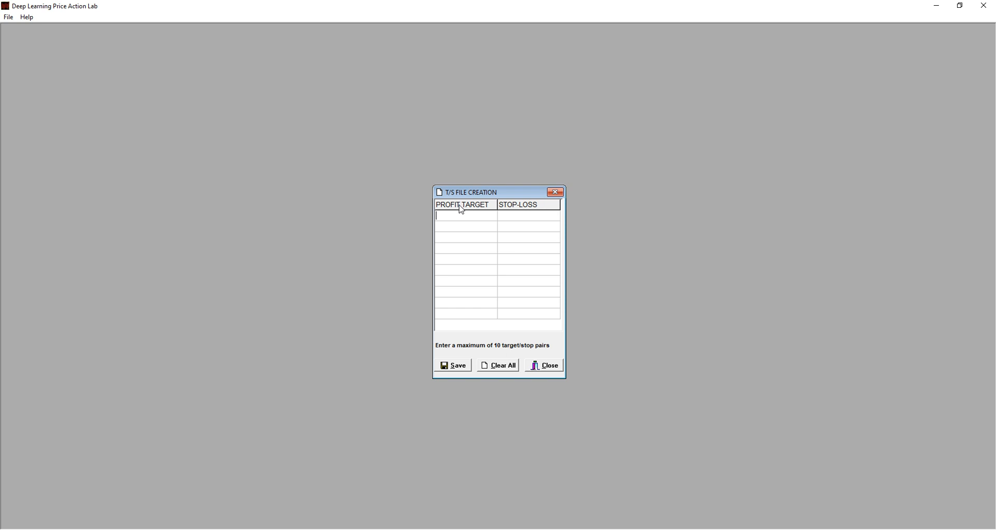
# Create a T/S file with profit target 5 and stop-loss 5, save it as 5, and close it
pyautogui.write('5')
pyautogui.click(459, 369)
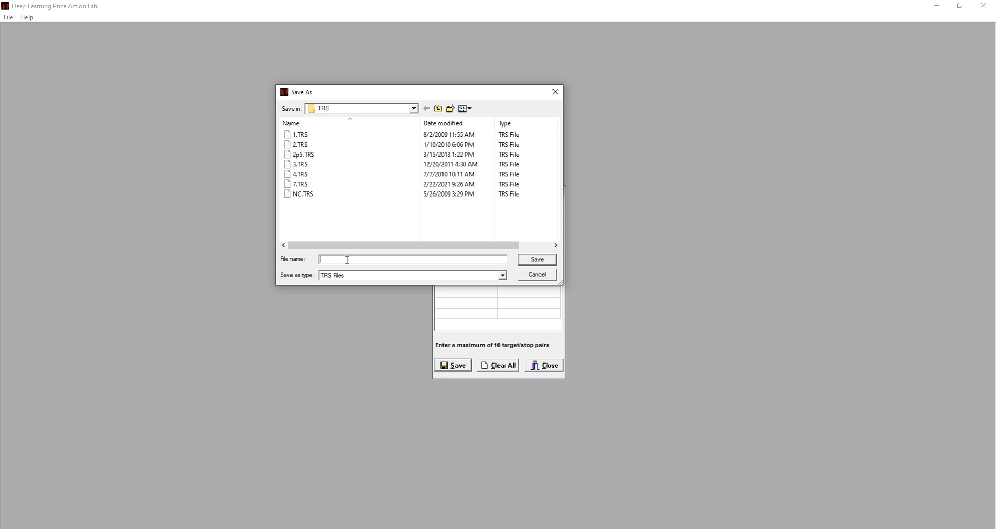
pyautogui.write('5')
pyautogui.click(537, 260)
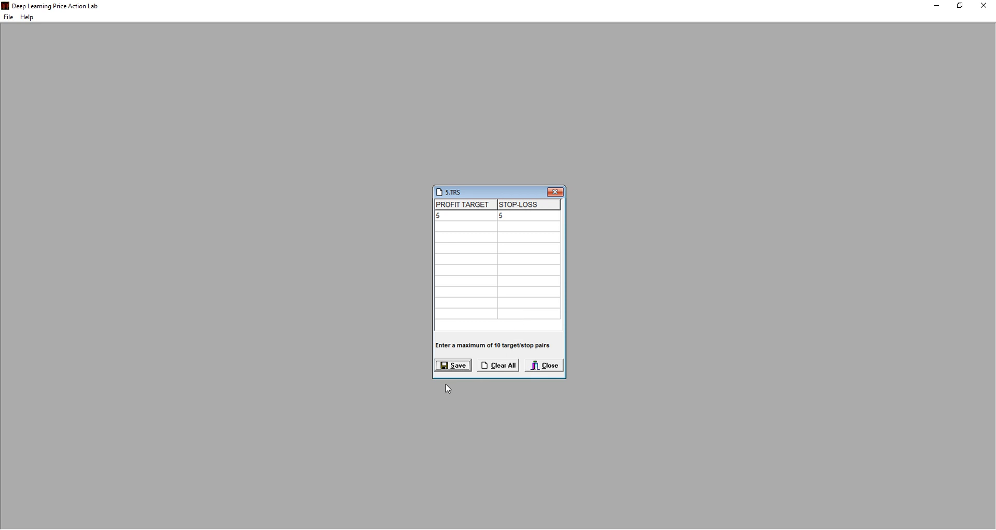
pyautogui.click(549, 370)
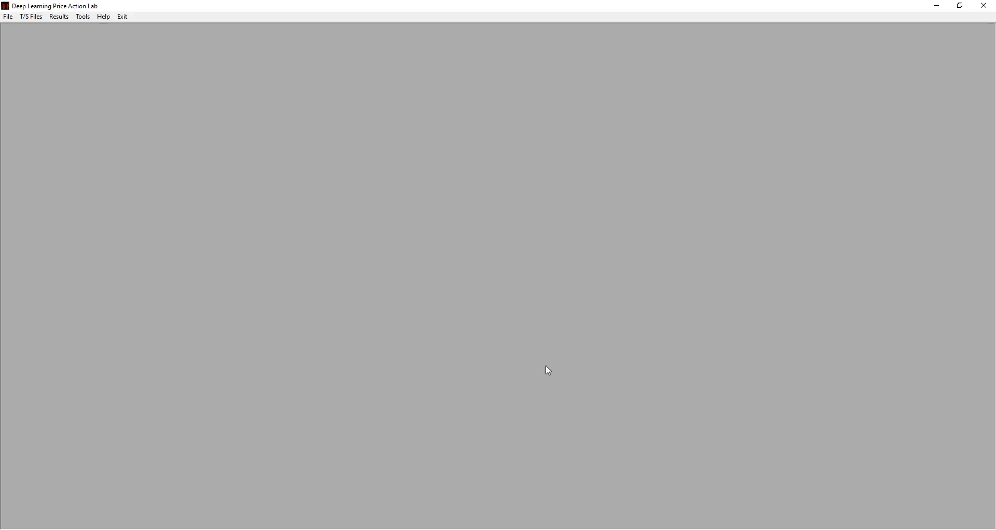
# Create a new workspace and select 5.TRS as its T/S file
pyautogui.click(7, 19)
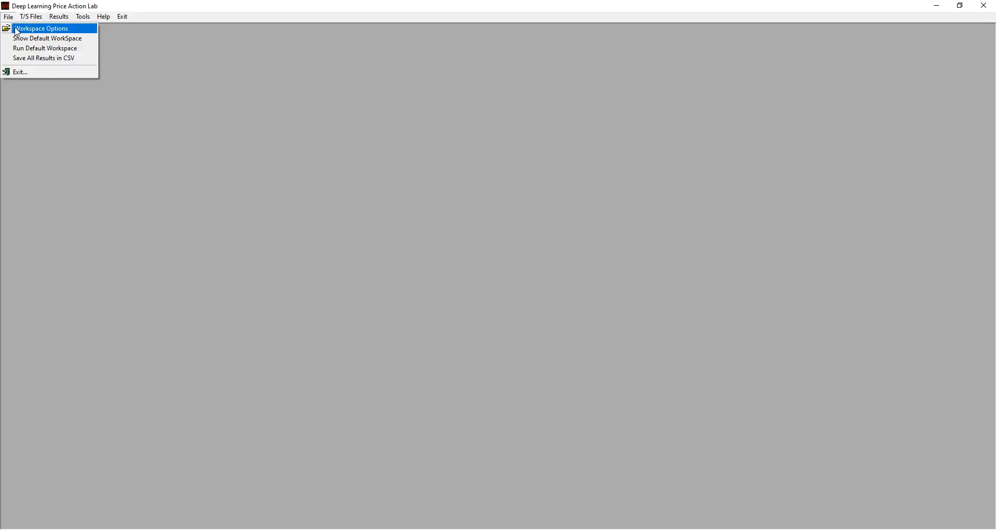
pyautogui.click(17, 31)
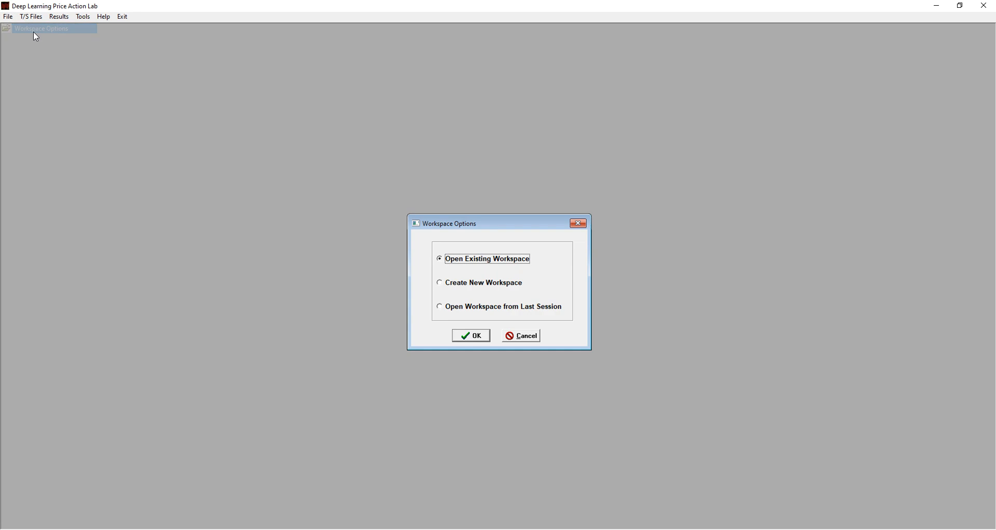
pyautogui.click(468, 284)
pyautogui.click(471, 336)
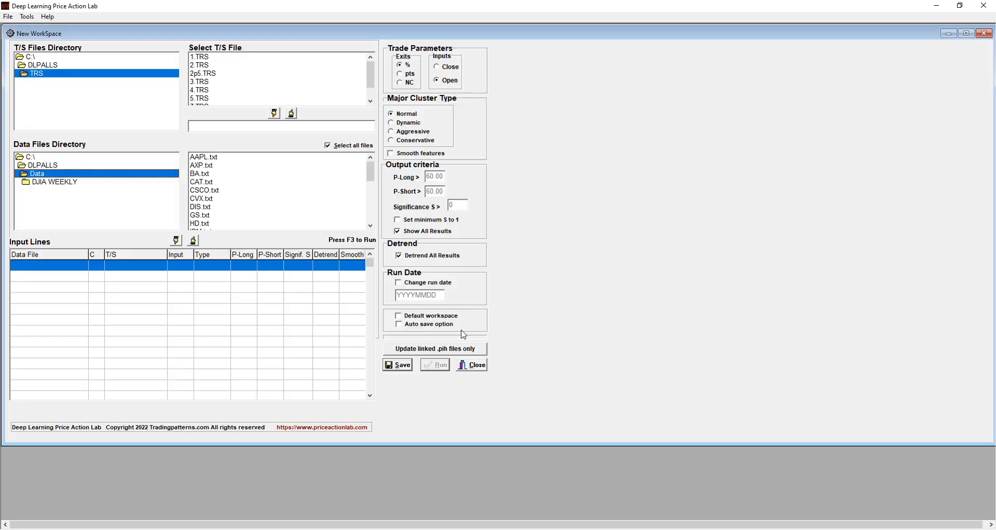
pyautogui.click(201, 98)
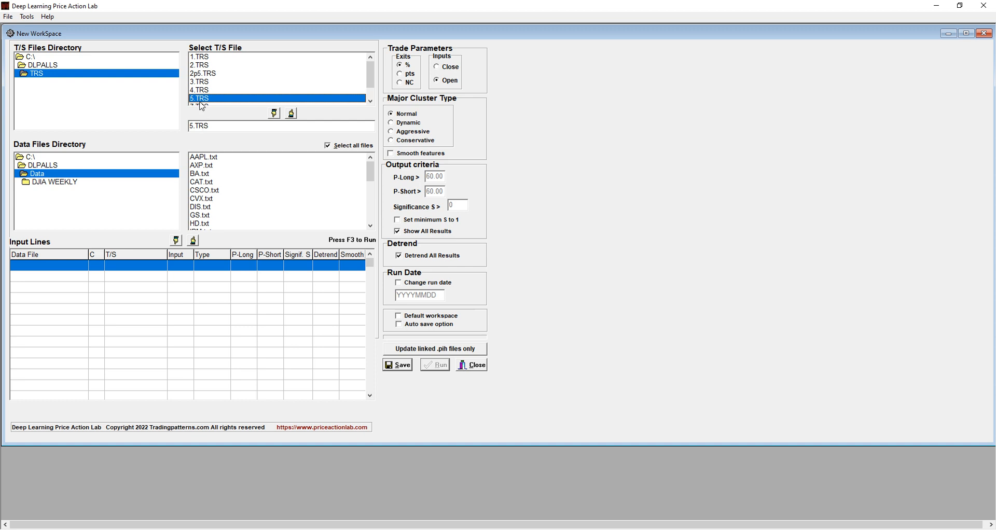
# Try the pts and NC exit types and the Close input, returning to % exits and Open input
pyautogui.click(400, 65)
pyautogui.click(401, 75)
pyautogui.click(400, 83)
pyautogui.click(400, 66)
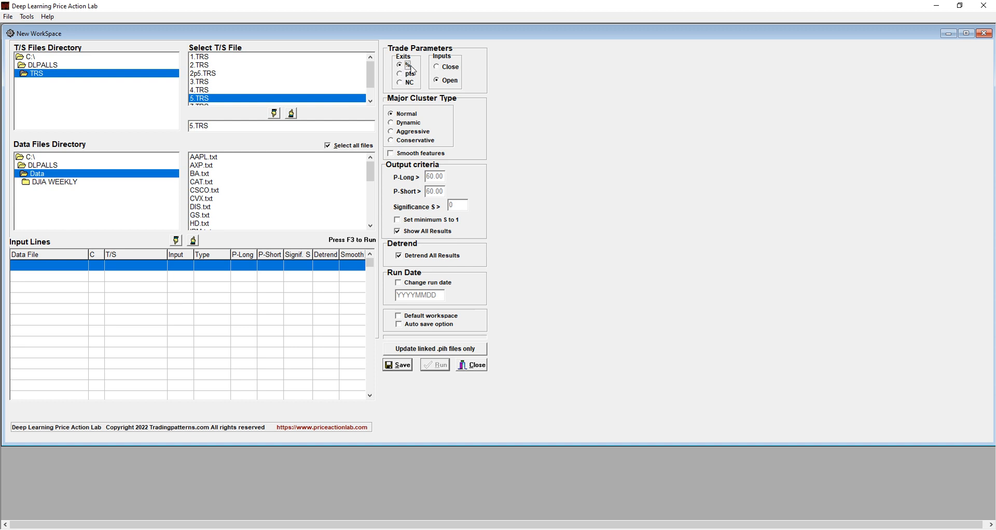
pyautogui.click(438, 67)
pyautogui.click(437, 80)
# Try the Dynamic, Aggressive and Conservative cluster types and feature smoothing, returning to Normal, unsmoothed and detrended
pyautogui.click(392, 125)
pyautogui.click(395, 132)
pyautogui.click(394, 140)
pyautogui.click(392, 115)
pyautogui.click(393, 156)
pyautogui.click(393, 155)
pyautogui.click(402, 258)
# Set the run date to 20230417 and add the DJIA WEEKLY data folder with 5.TRS as an input line
pyautogui.click(398, 283)
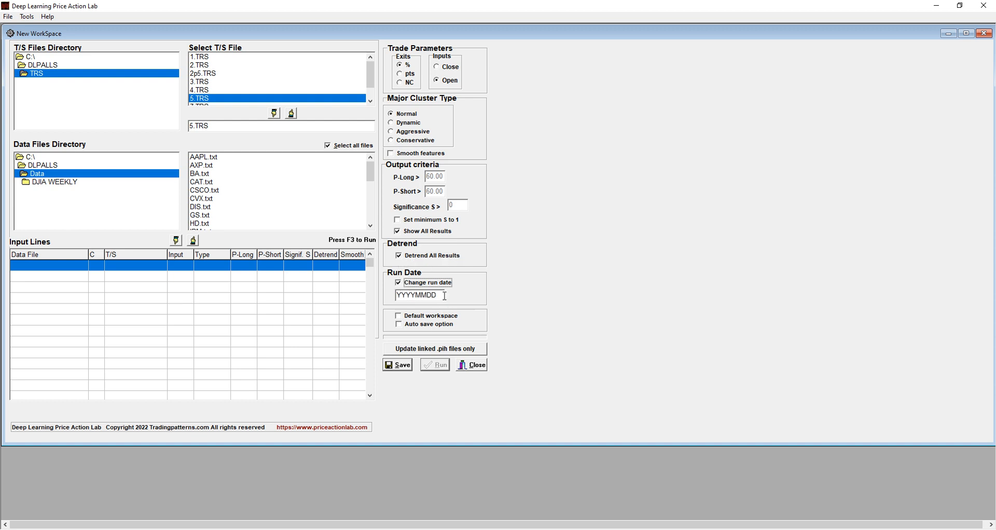
pyautogui.moveTo(444, 296); pyautogui.dragTo(388, 294)
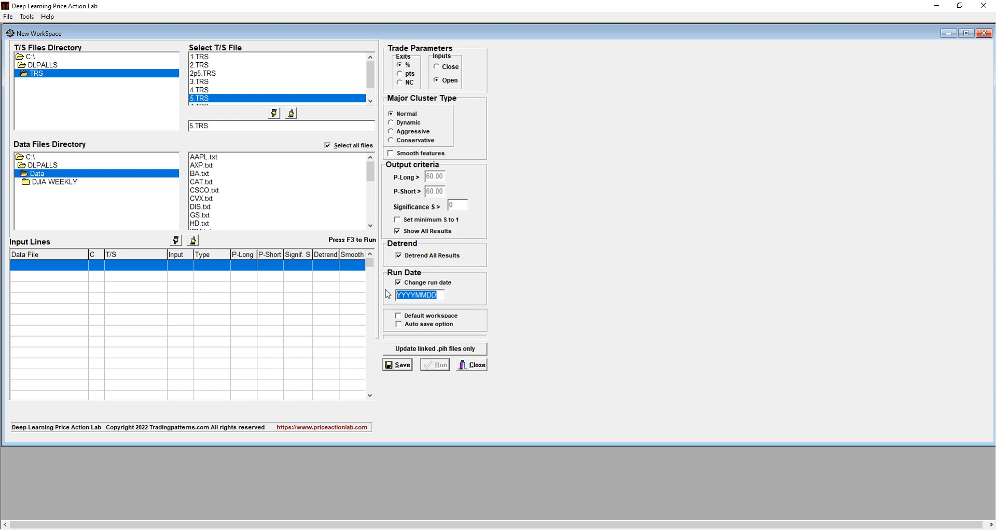
pyautogui.write('20230417')
pyautogui.doubleClick(45, 184)
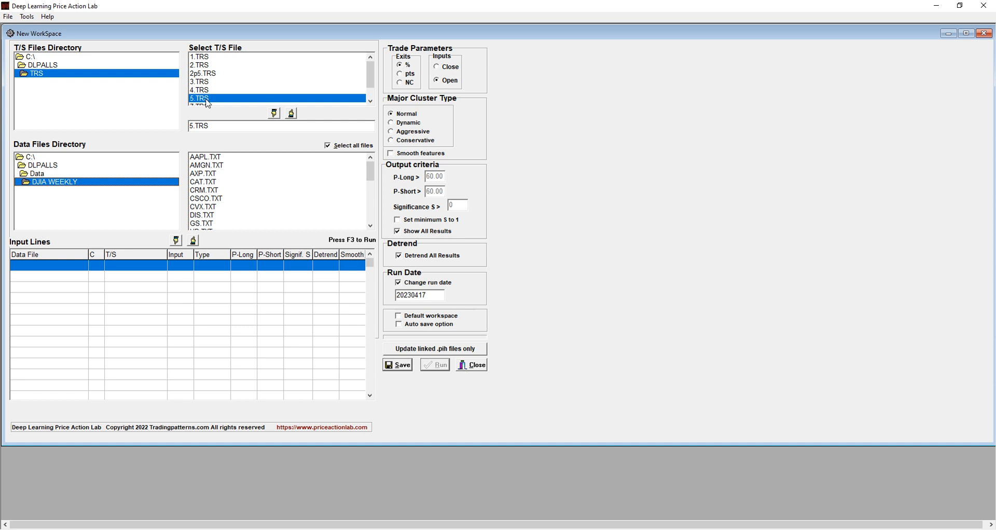
pyautogui.click(177, 240)
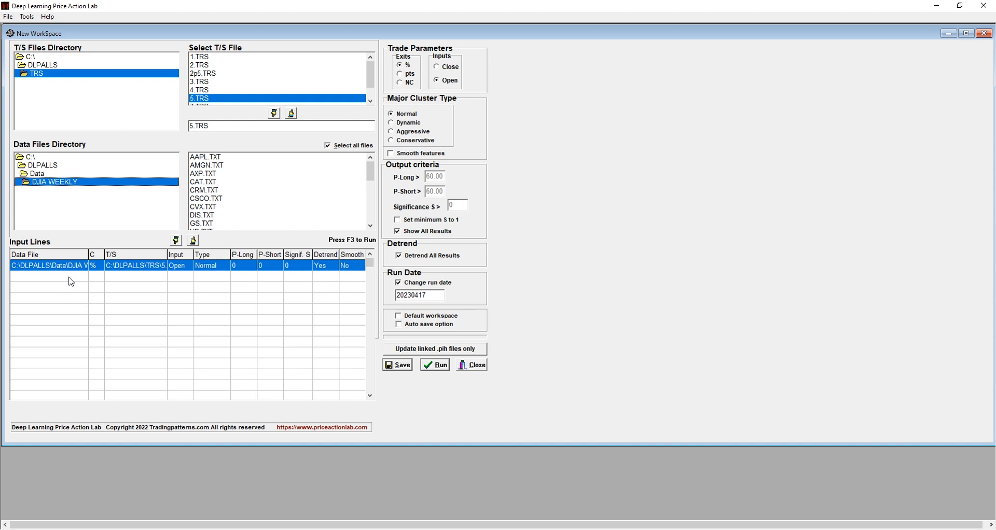
# Save the workspace as TEST and run it
pyautogui.click(398, 366)
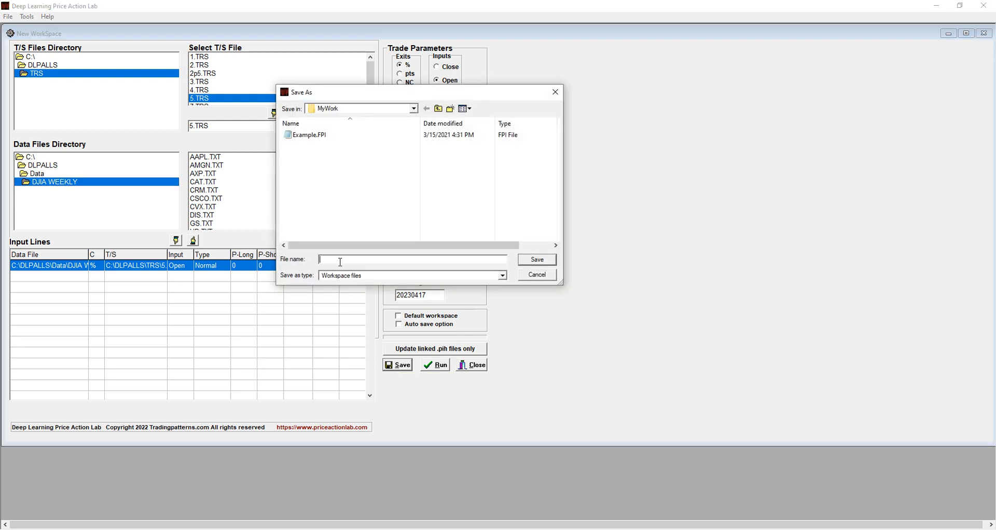
pyautogui.write('TESA')
pyautogui.click(538, 259)
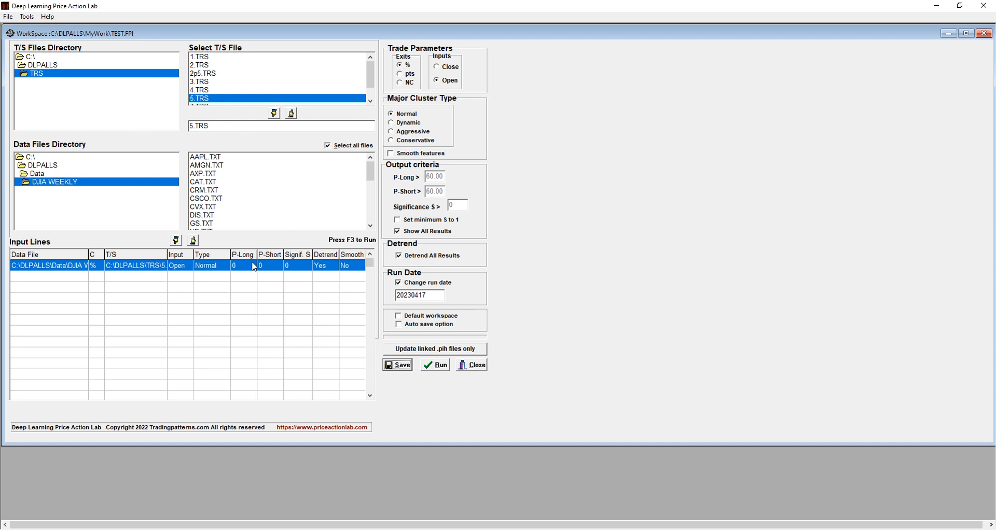
pyautogui.click(438, 367)
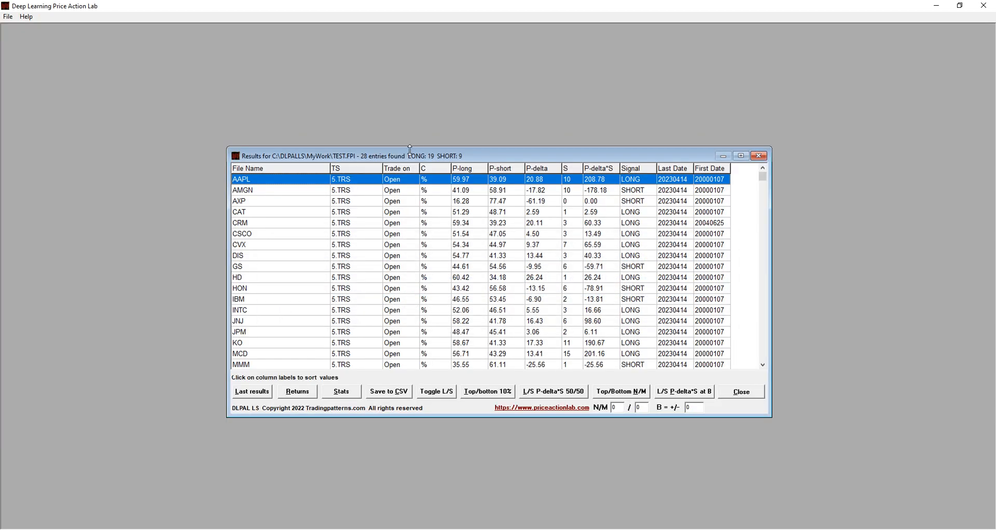
# Sort the results by descending P-delta*S and filter them to the top 3 and bottom 3 entries
pyautogui.moveTo(414, 155); pyautogui.dragTo(391, 91)
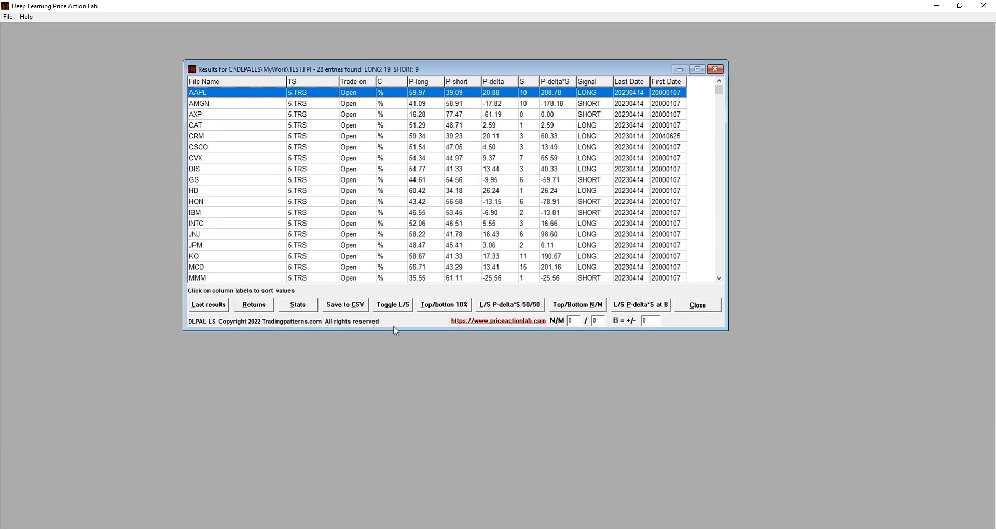
pyautogui.moveTo(396, 330); pyautogui.dragTo(408, 457)
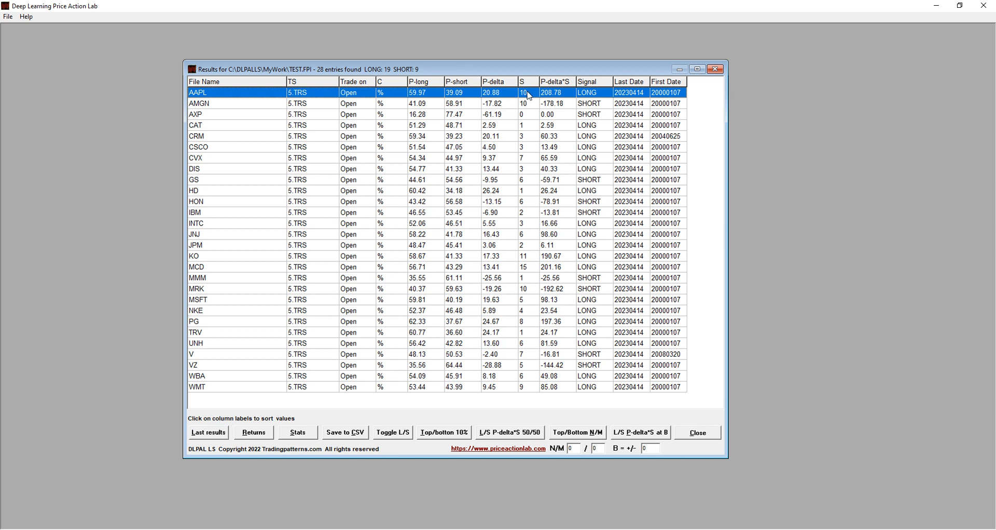
pyautogui.click(556, 84)
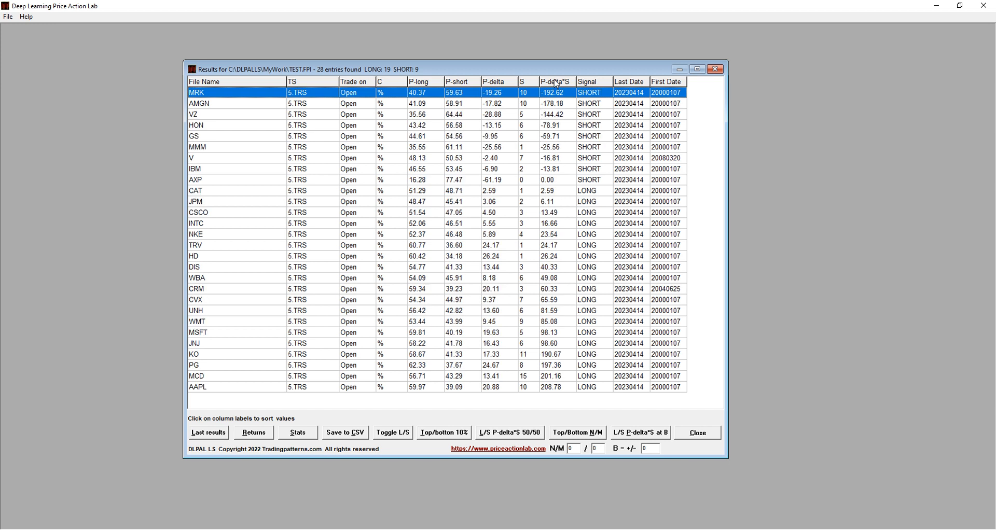
pyautogui.click(557, 84)
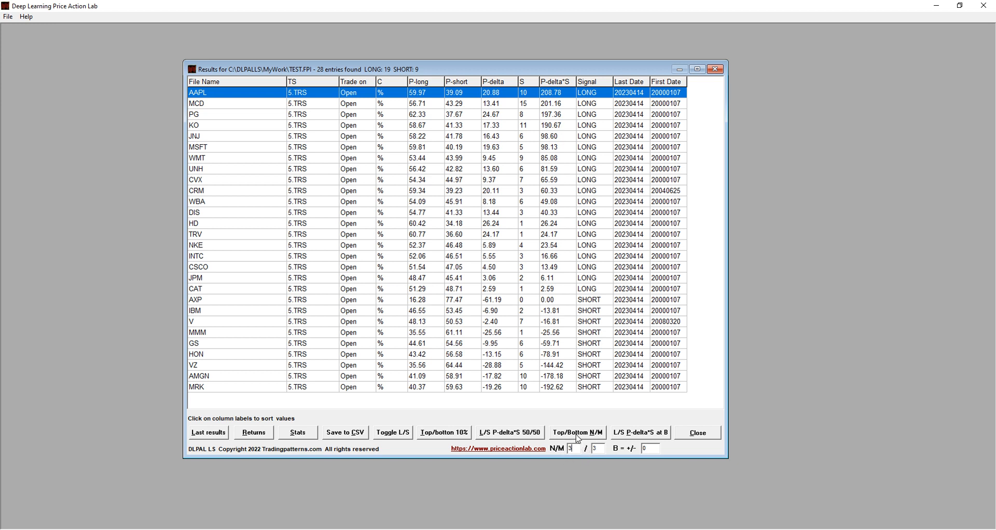
pyautogui.click(578, 438)
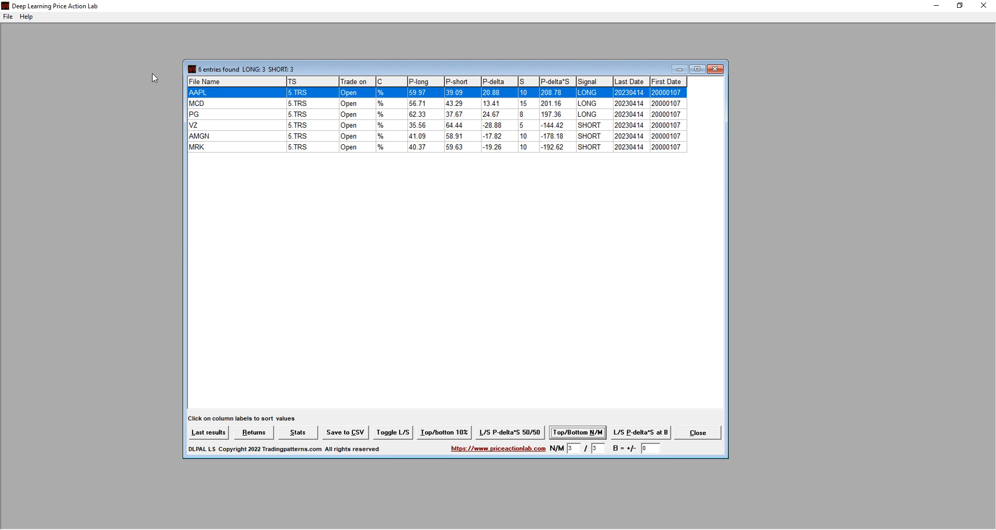
# Save the filtered results as a results file named Test
pyautogui.click(9, 16)
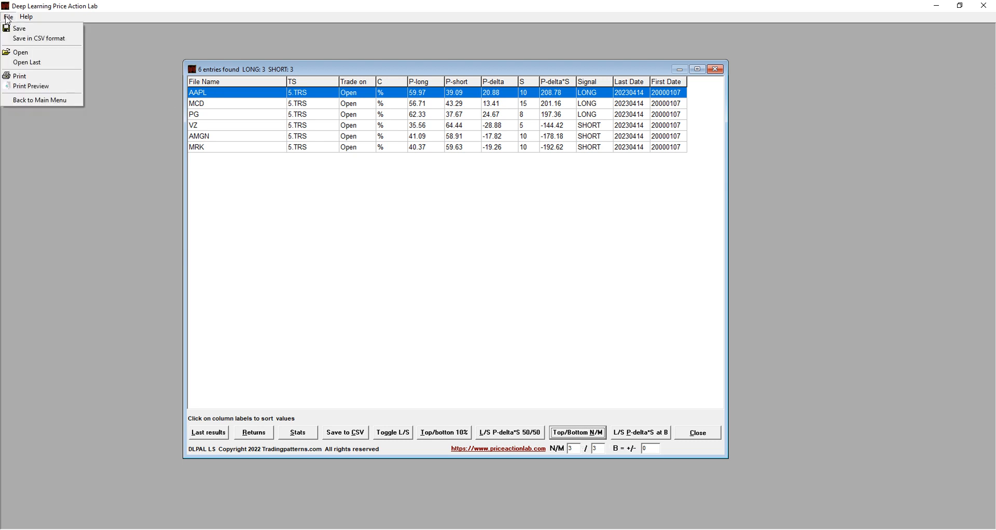
pyautogui.click(13, 30)
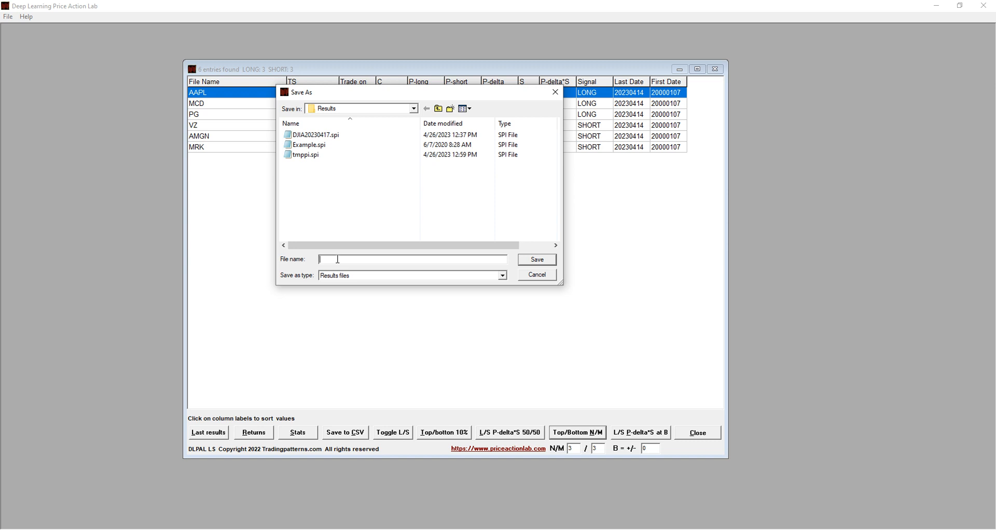
pyautogui.write('Test')
pyautogui.click(537, 259)
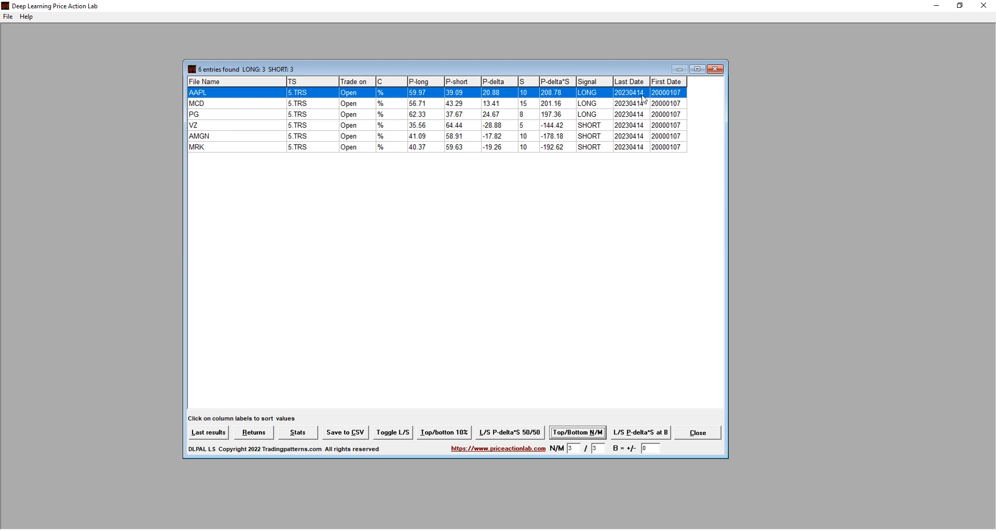
# Calculate the next-bar returns of the filtered results from the DJIA WEEKLY data directory, and close the calculator and results
pyautogui.click(255, 435)
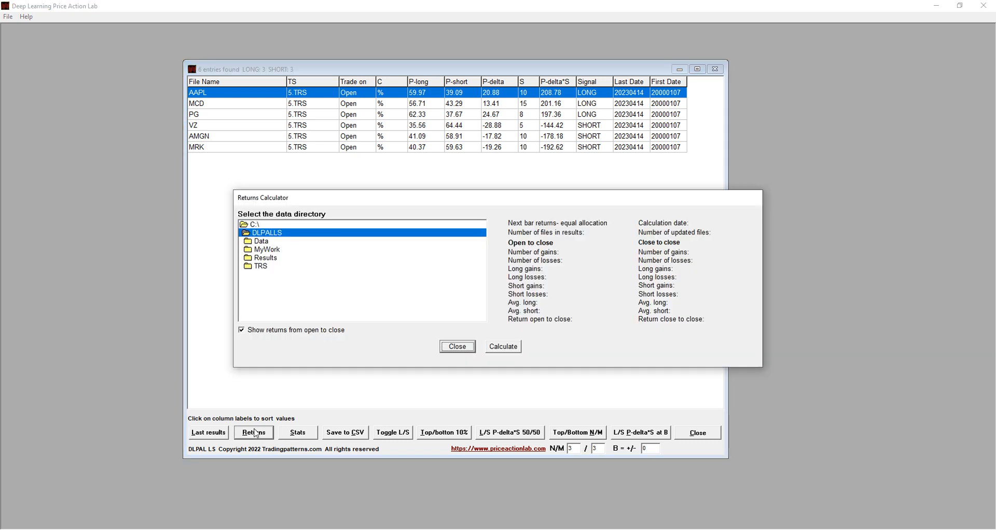
pyautogui.doubleClick(270, 242)
pyautogui.doubleClick(280, 250)
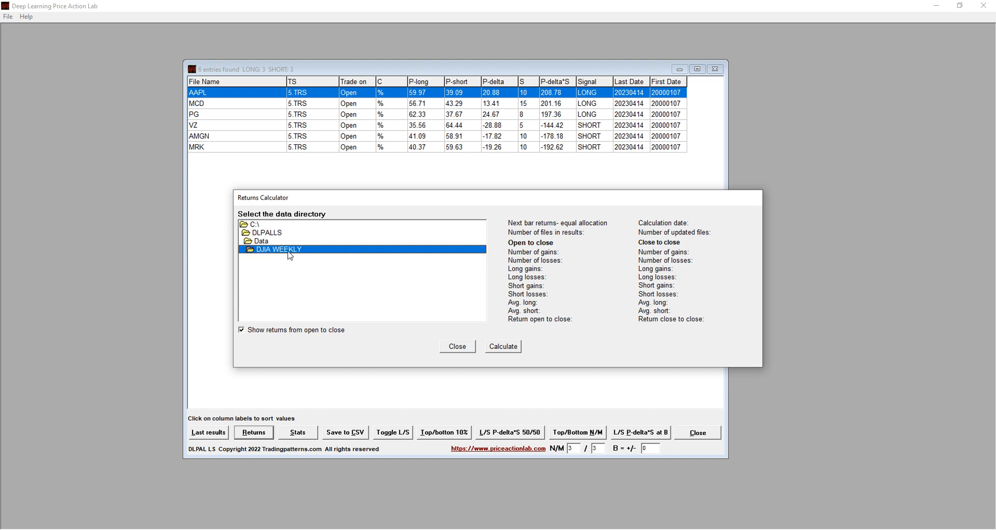
pyautogui.click(508, 349)
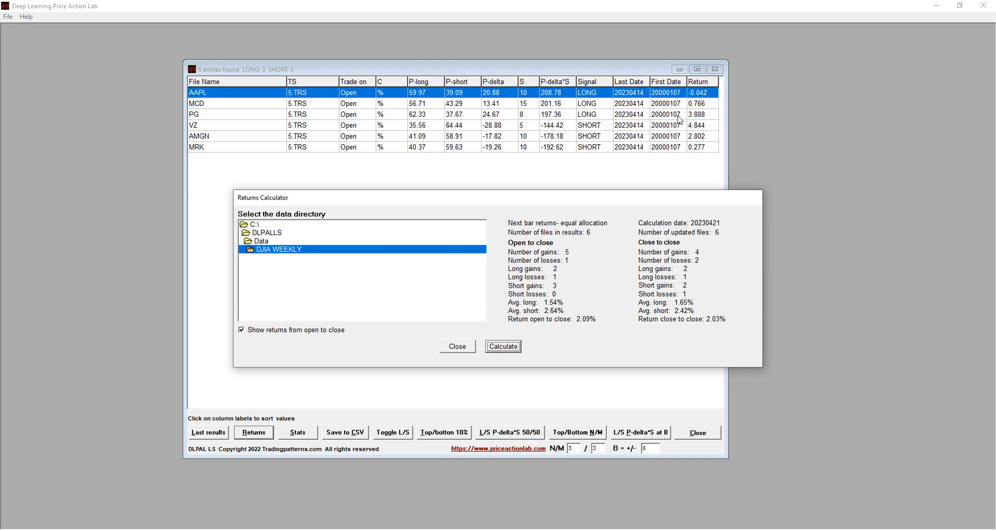
pyautogui.moveTo(519, 202); pyautogui.dragTo(477, 188)
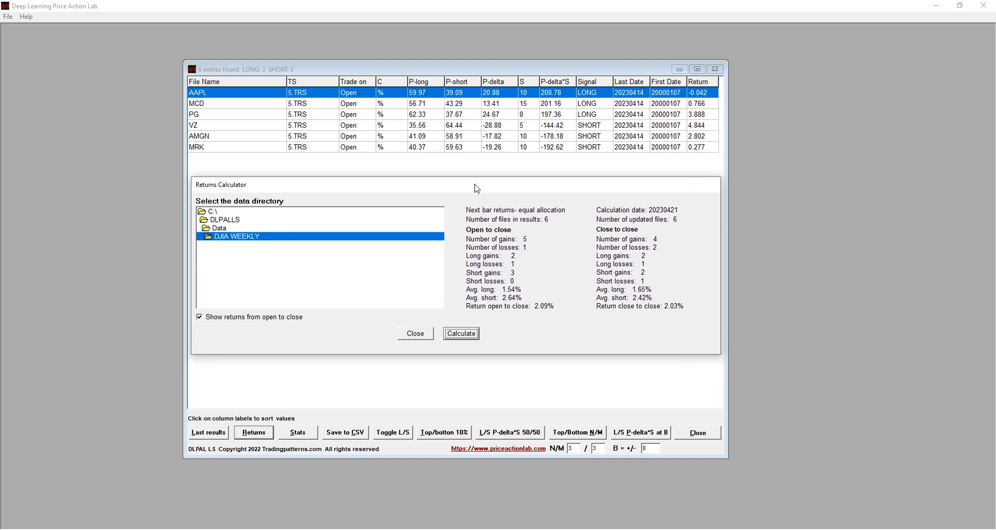
pyautogui.click(418, 336)
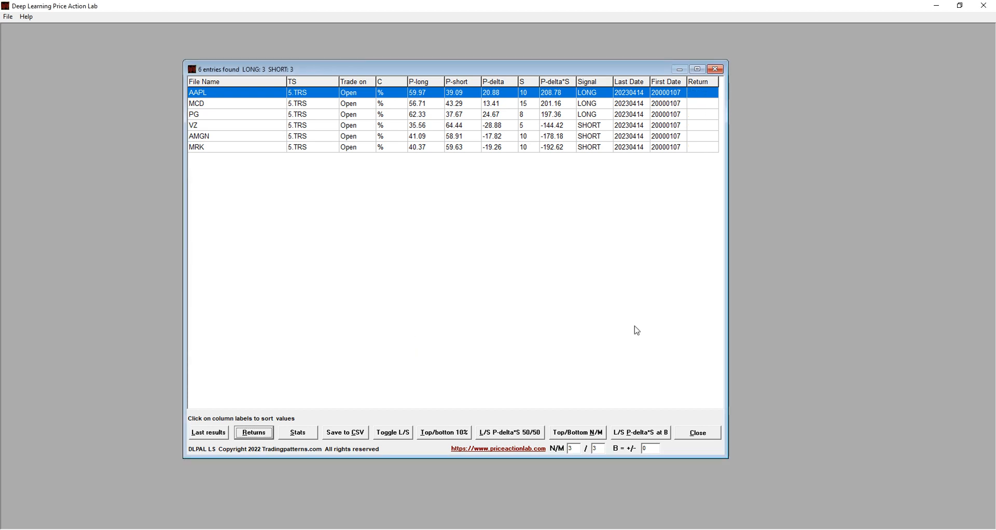
pyautogui.click(690, 436)
# View the options for creating feature history and close that window
pyautogui.click(83, 16)
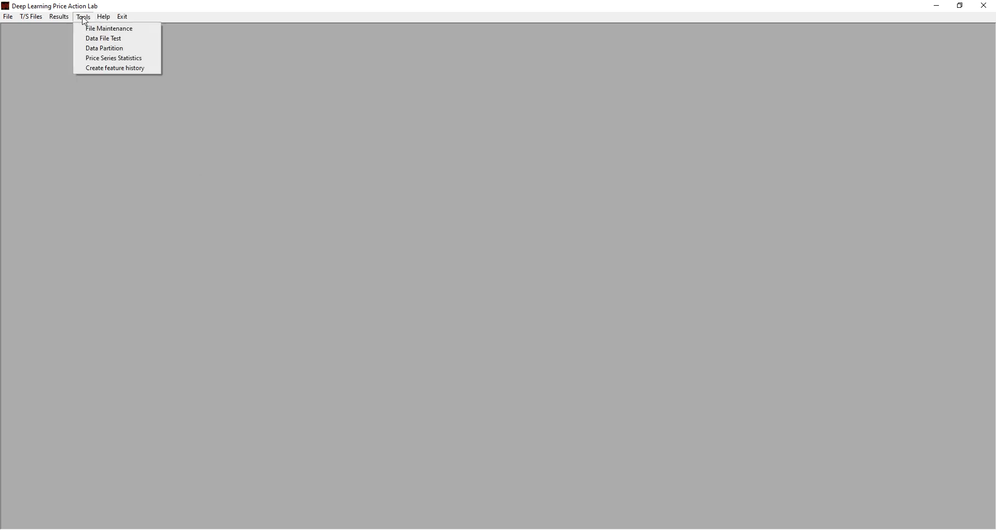
pyautogui.click(101, 69)
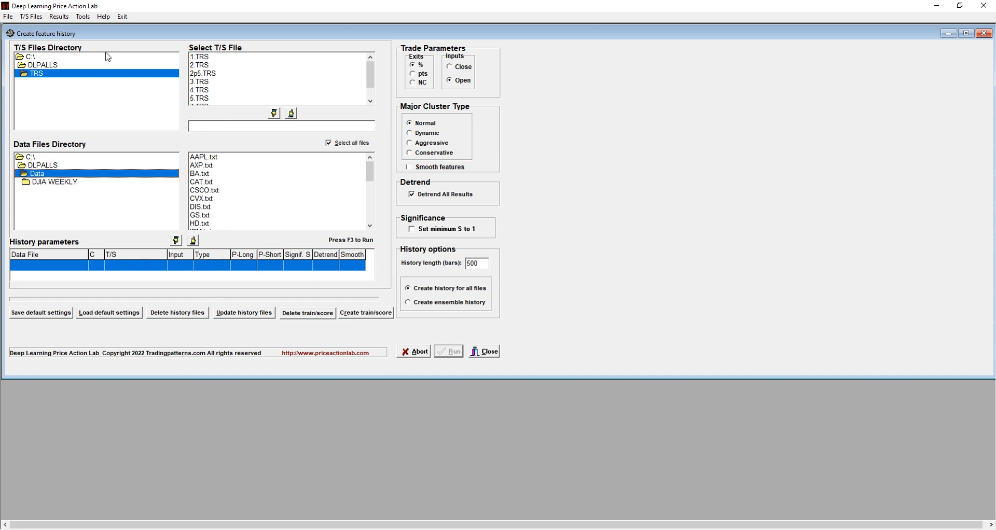
pyautogui.click(481, 355)
# Calculate the price series statistics for AAPL.txt, examine the charts and figures, and close the statistics window
pyautogui.click(85, 19)
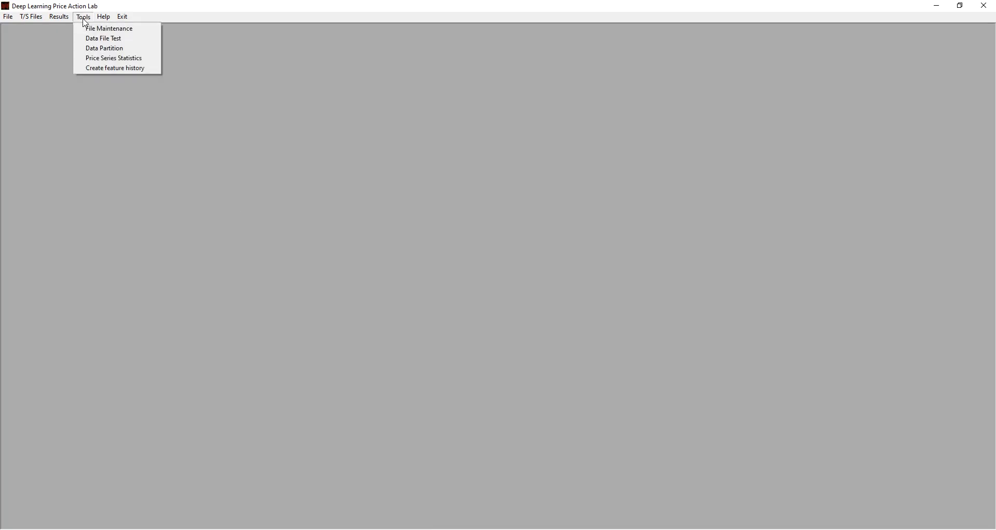
pyautogui.click(90, 58)
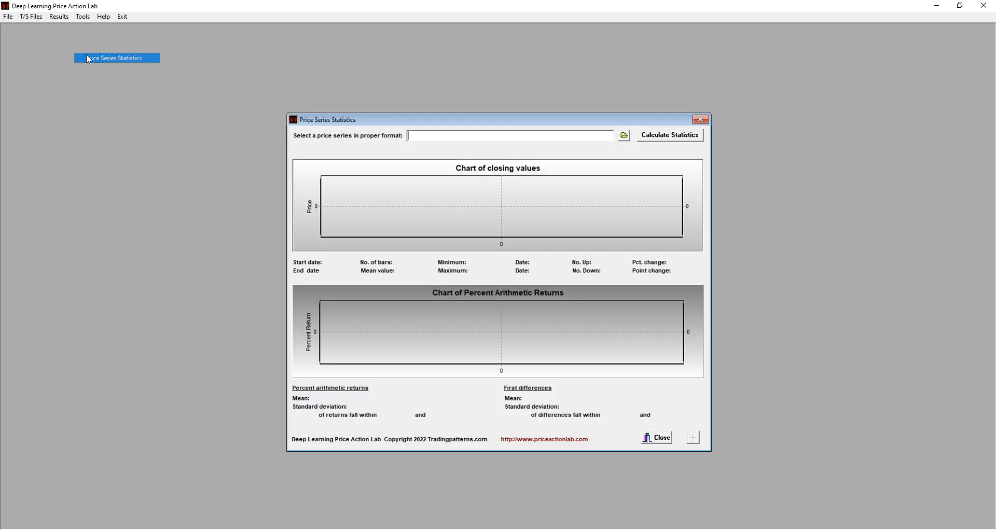
pyautogui.click(625, 135)
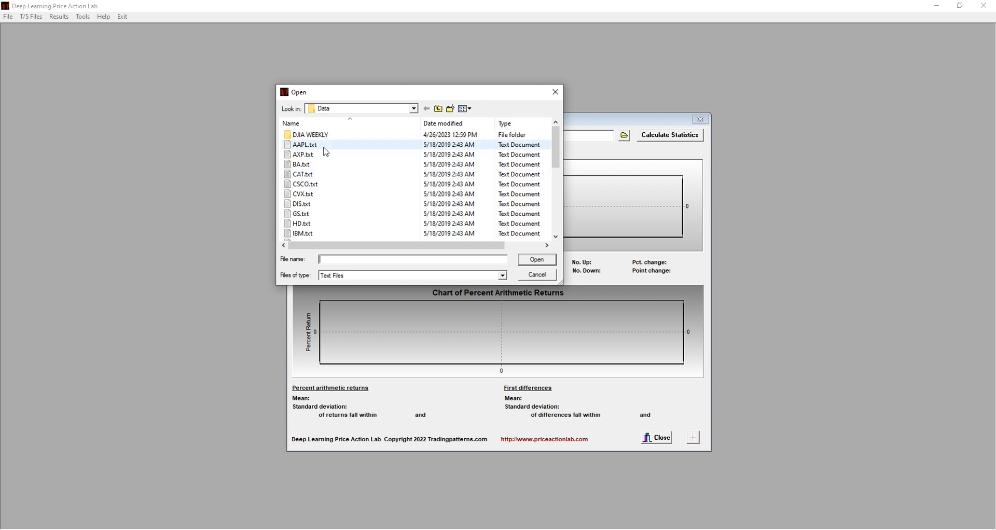
pyautogui.doubleClick(324, 147)
pyautogui.click(674, 136)
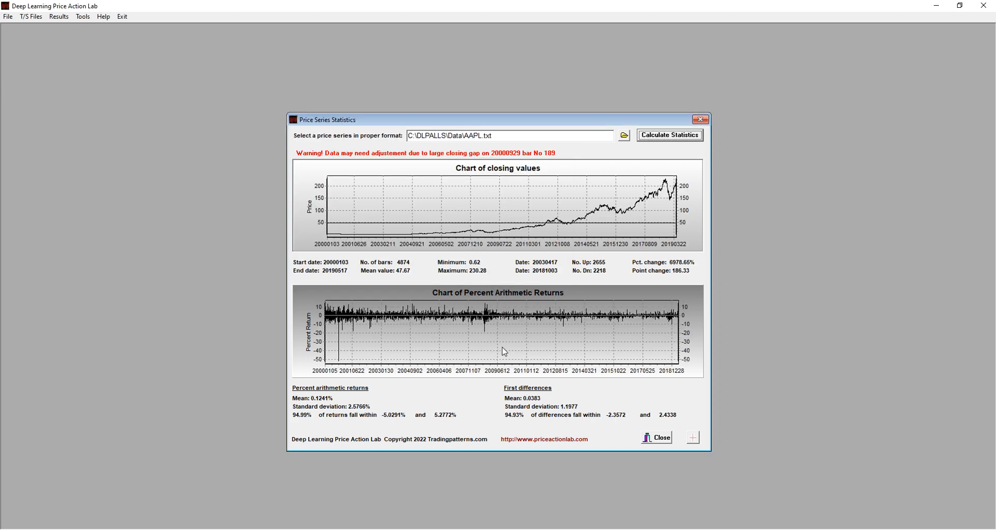
pyautogui.click(658, 439)
pyautogui.click(7, 17)
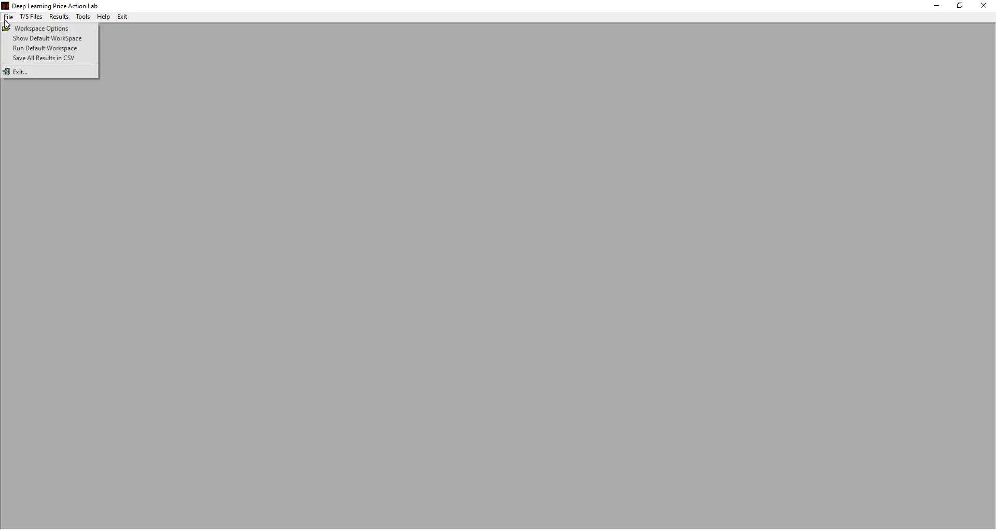
# Create a new workspace, list the DJIA WEEKLY data files, view the cluster type and output options, and close it without saving
pyautogui.click(42, 29)
pyautogui.click(454, 283)
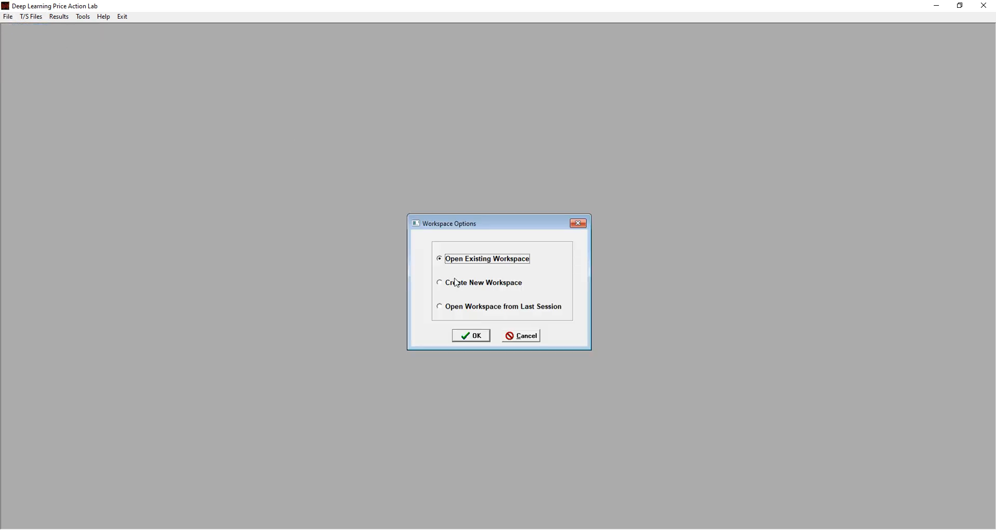
pyautogui.click(471, 336)
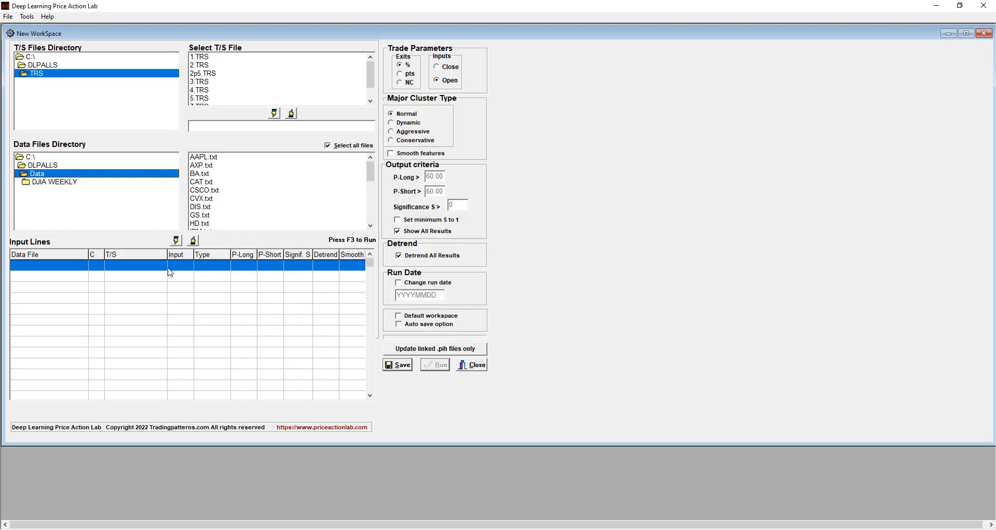
pyautogui.click(69, 182)
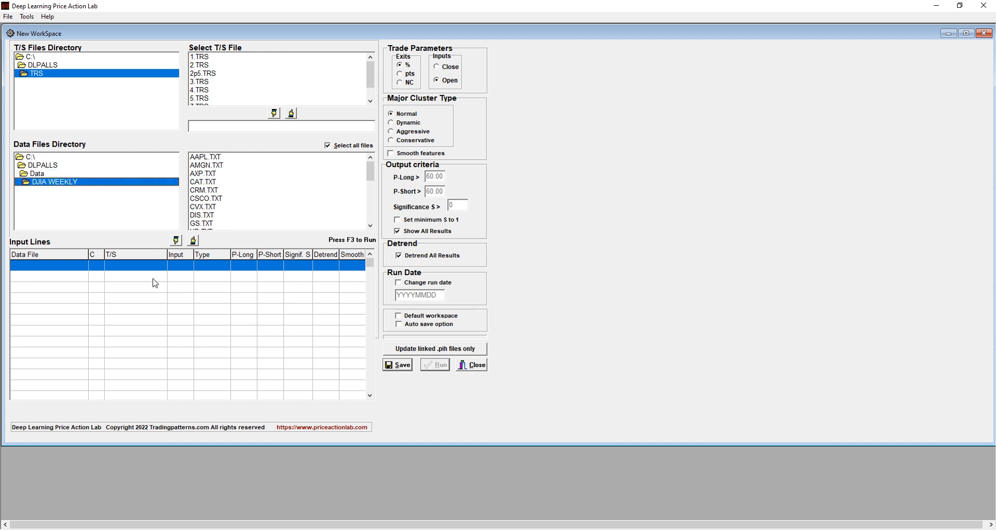
pyautogui.click(202, 158)
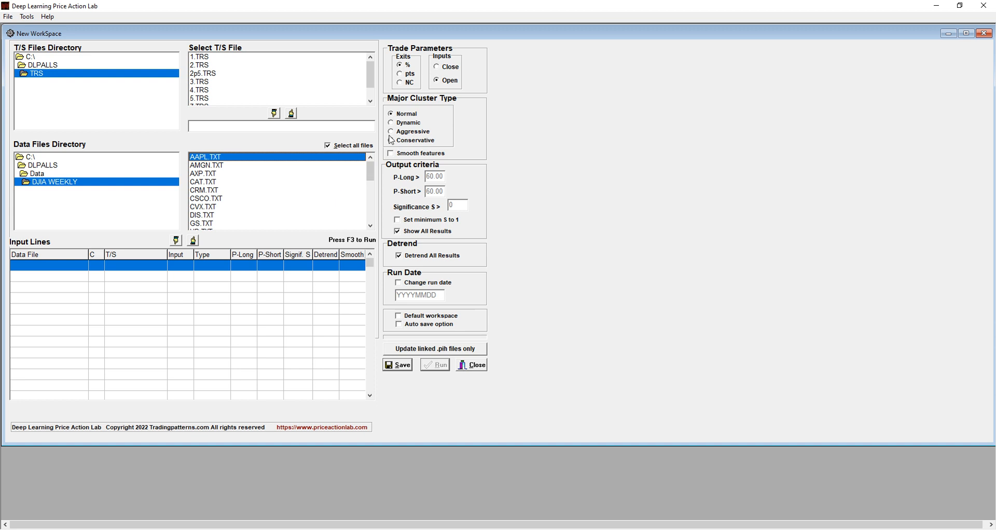
pyautogui.click(355, 145)
pyautogui.click(473, 367)
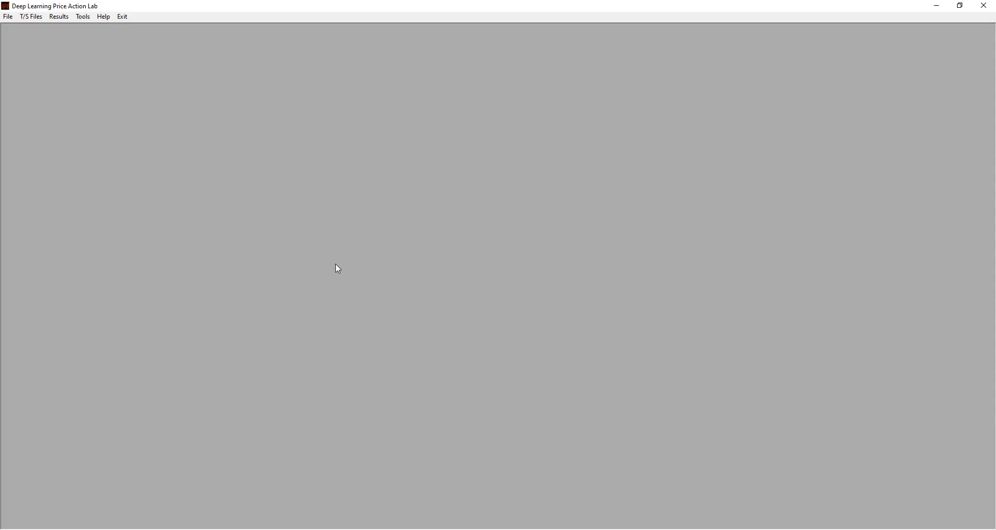
# Open the online DLPAL LS manual in the browser and read its Introduction page through the version release history
pyautogui.click(104, 18)
pyautogui.click(107, 27)
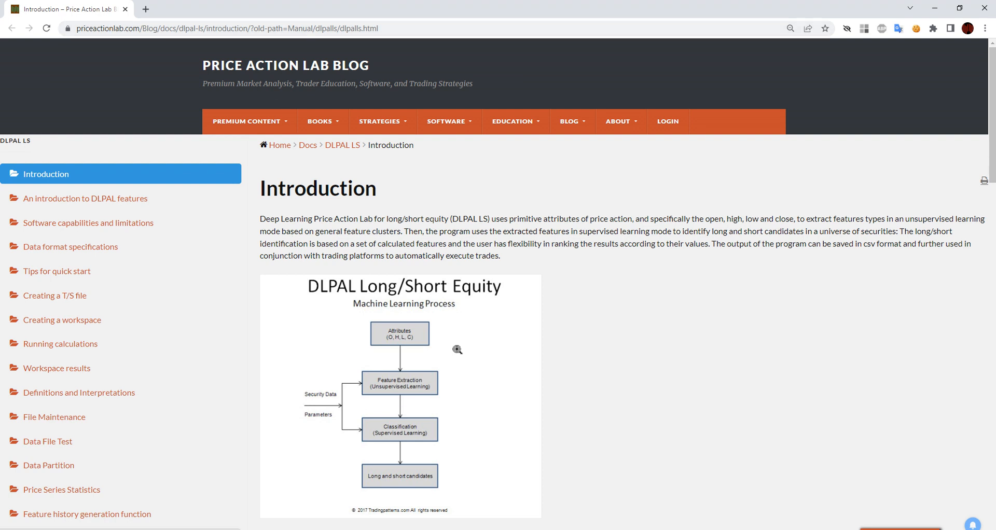
pyautogui.scroll(-4, 456, 349)
pyautogui.scroll(-9, 449, 336)
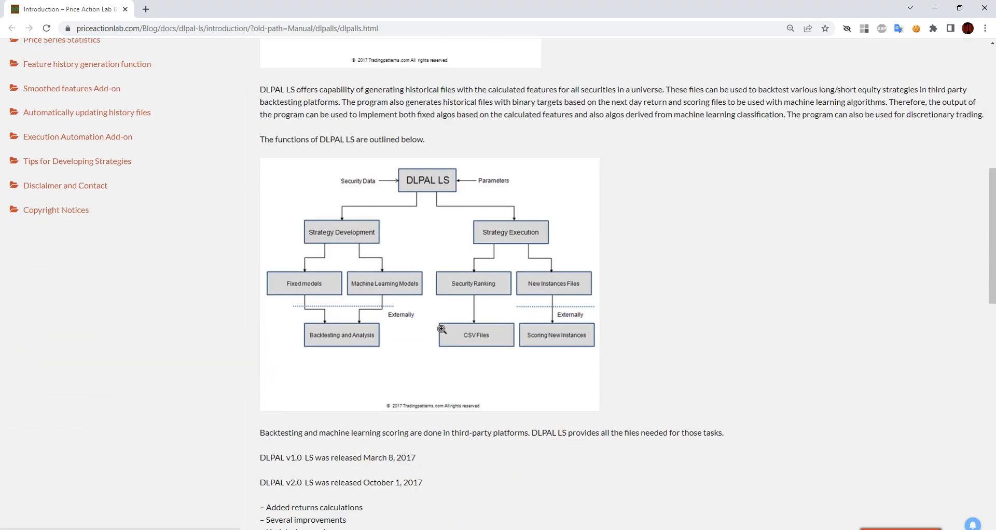
pyautogui.scroll(-2, 436, 264)
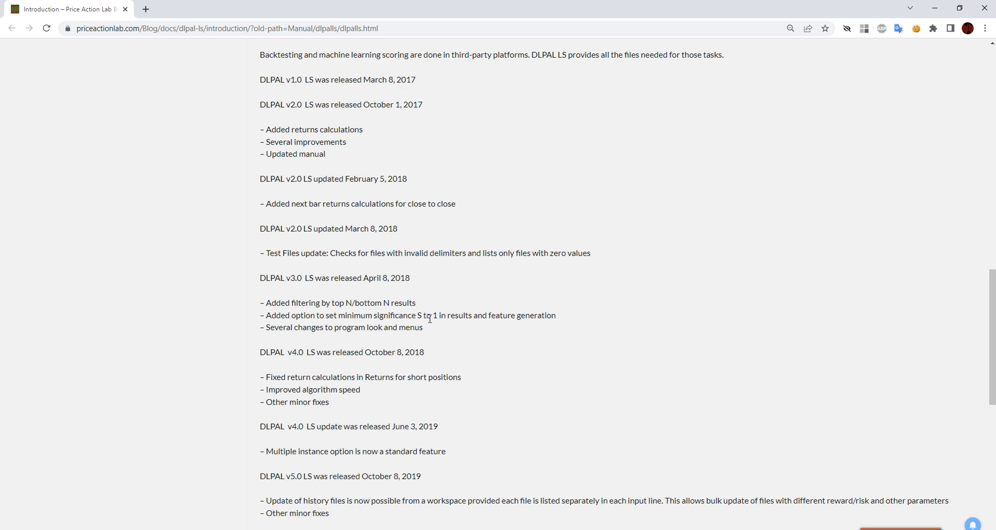
pyautogui.scroll(3, 436, 263)
pyautogui.scroll(-1, 398, 301)
pyautogui.scroll(-11, 398, 301)
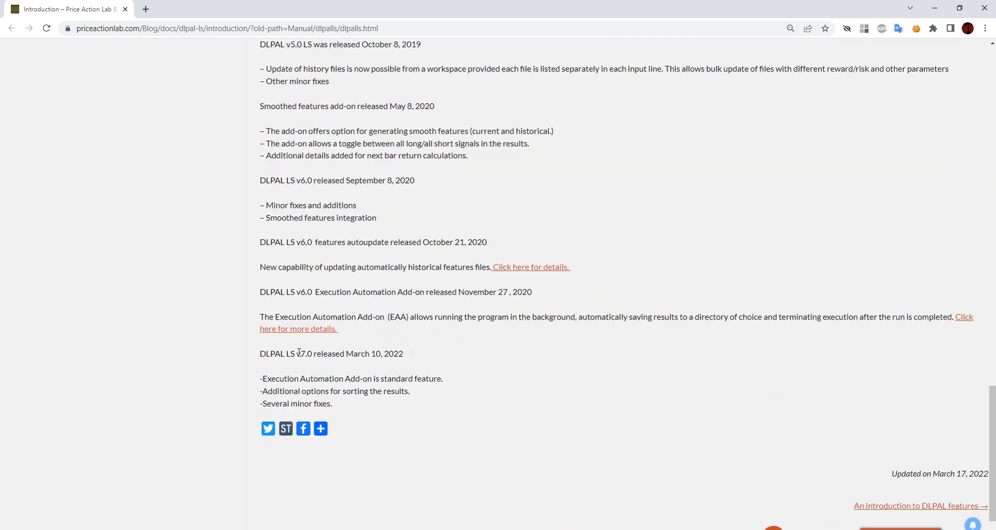
# Return to the start of the Introduction page and look through the manual's list of topics
pyautogui.scroll(10, 327, 356)
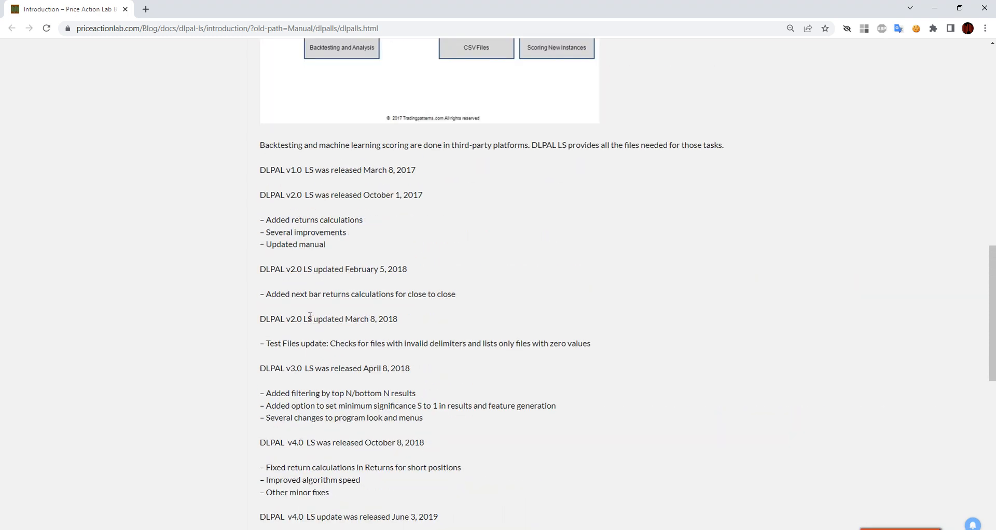
pyautogui.scroll(8, 307, 312)
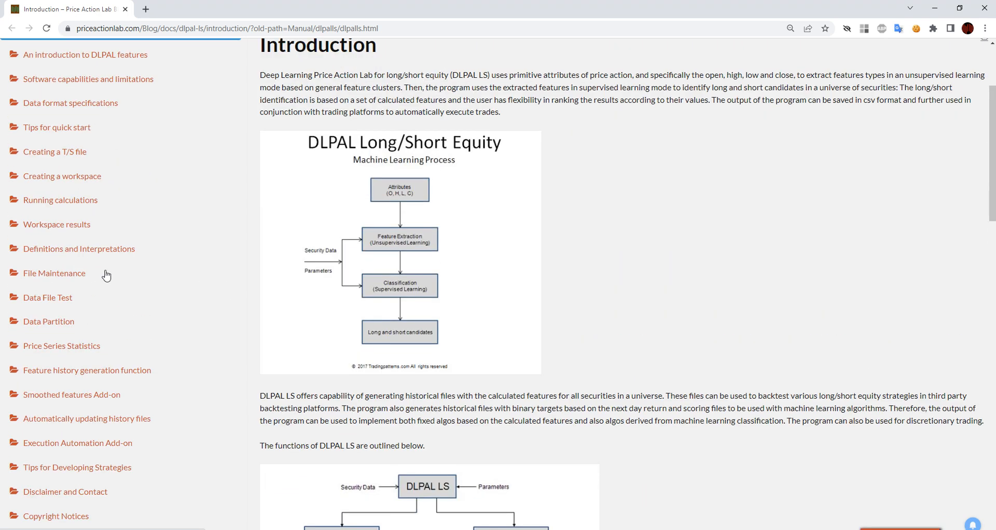
pyautogui.scroll(2, 150, 295)
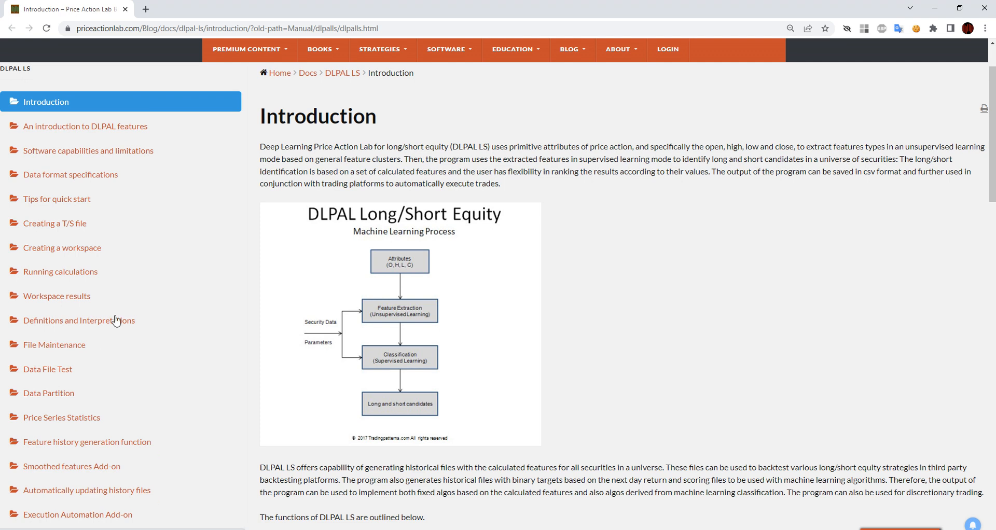
pyautogui.scroll(-2, 166, 311)
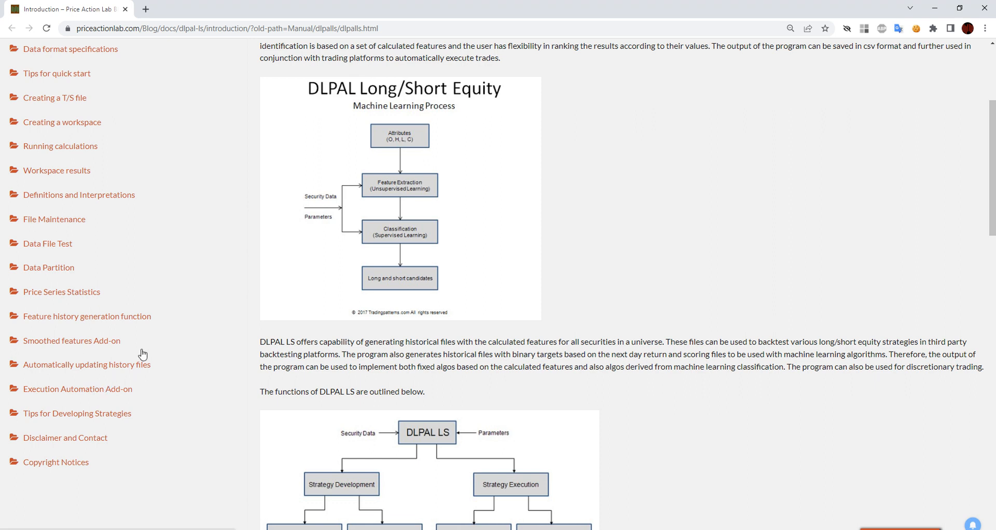
pyautogui.scroll(4, 142, 354)
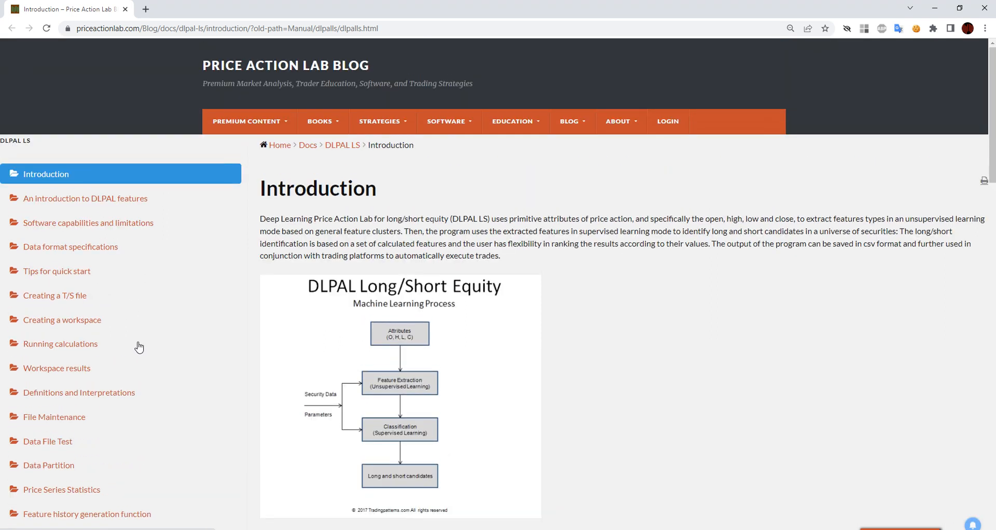